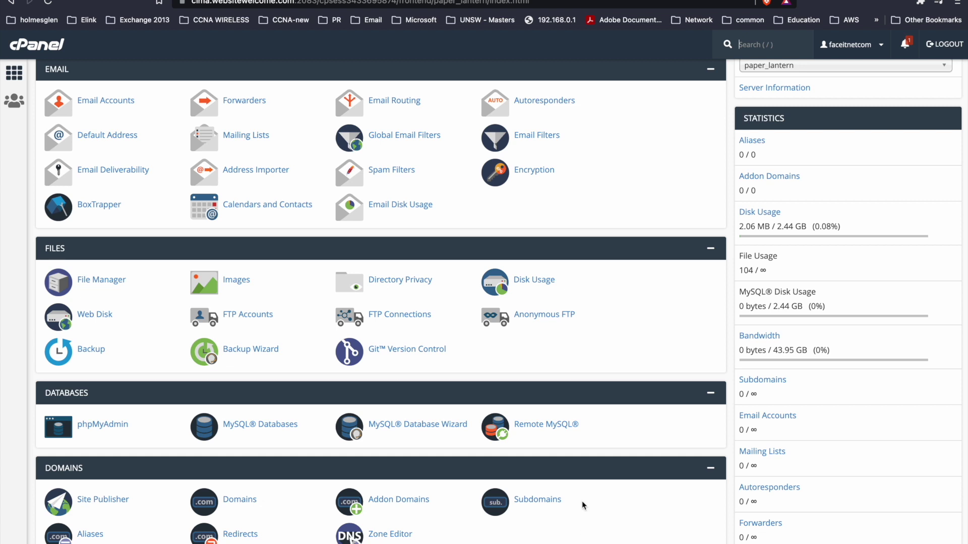
- Open a new blank browser tab alongside the cPanel dashboard
key("ctrl+t")
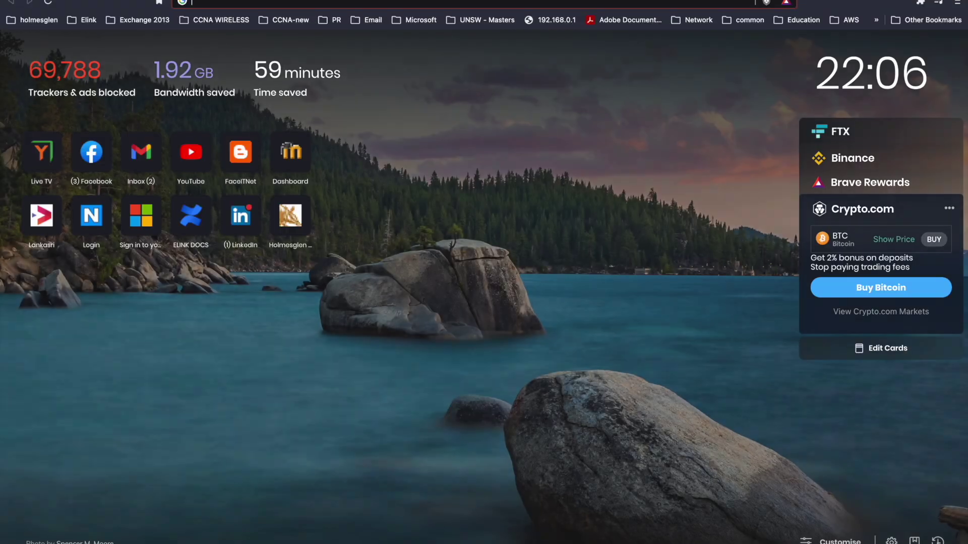
type("face")
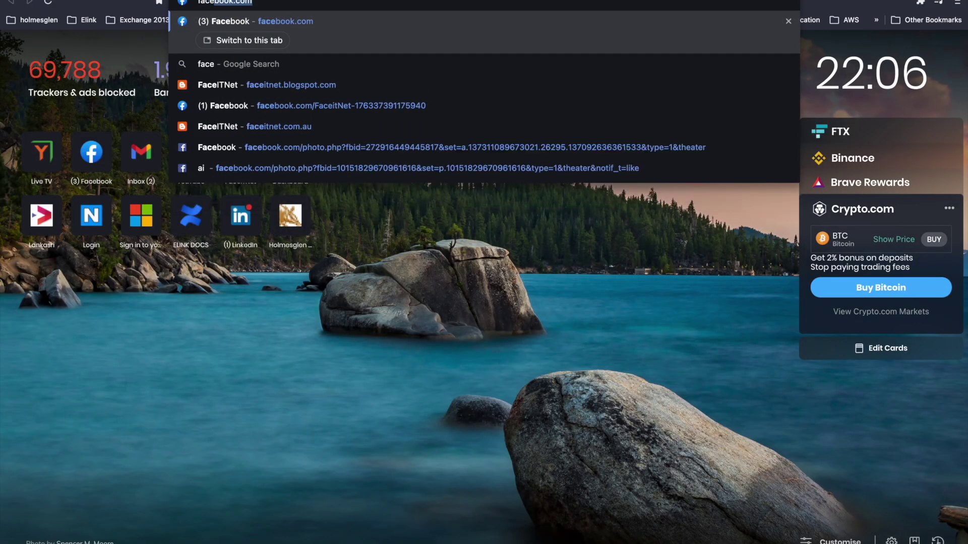
type("itnet.blogspot.c")
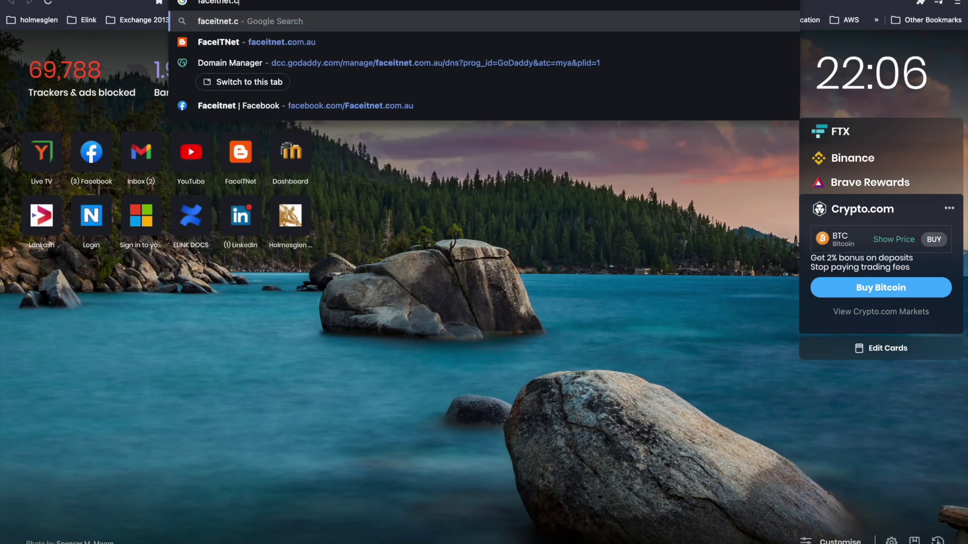
- Load the FaceITNet blog at faceitnet.blogspot.com, then go to the GoDaddy DNS page
key("BackSpace")
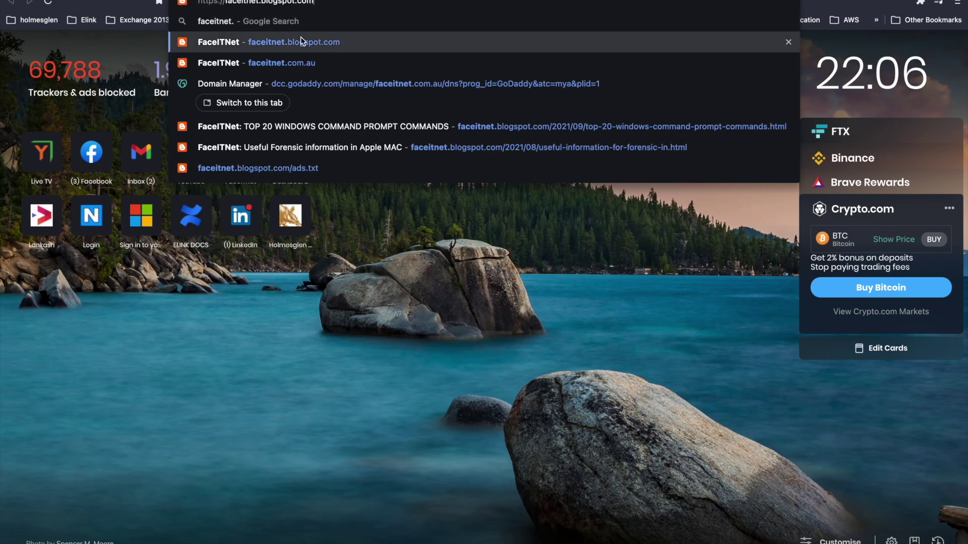
left_click(300, 40)
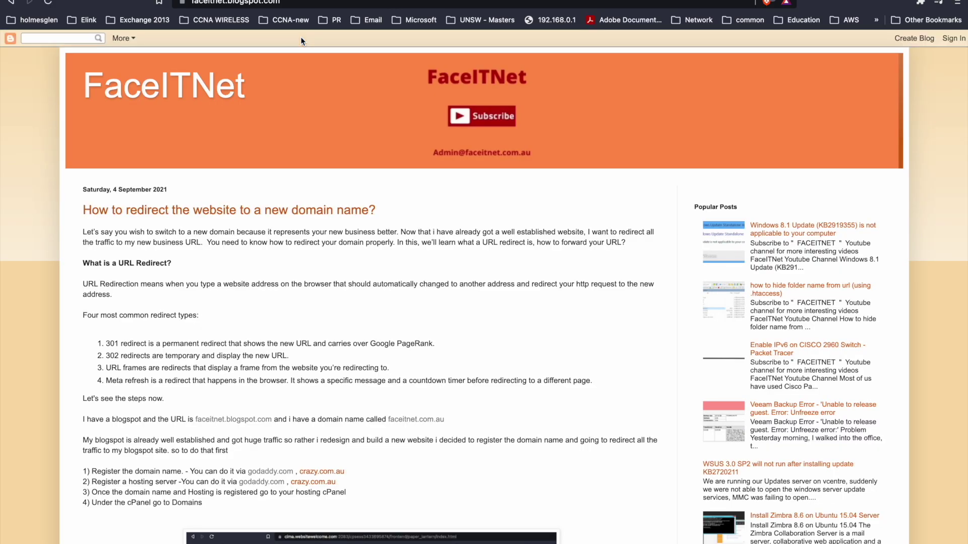
key("ctrl+t")
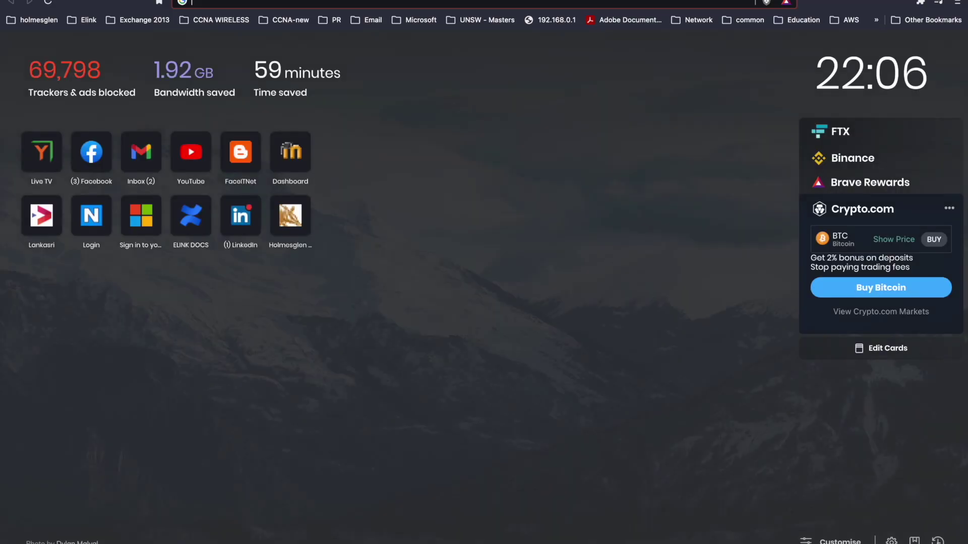
type("faceitnet")
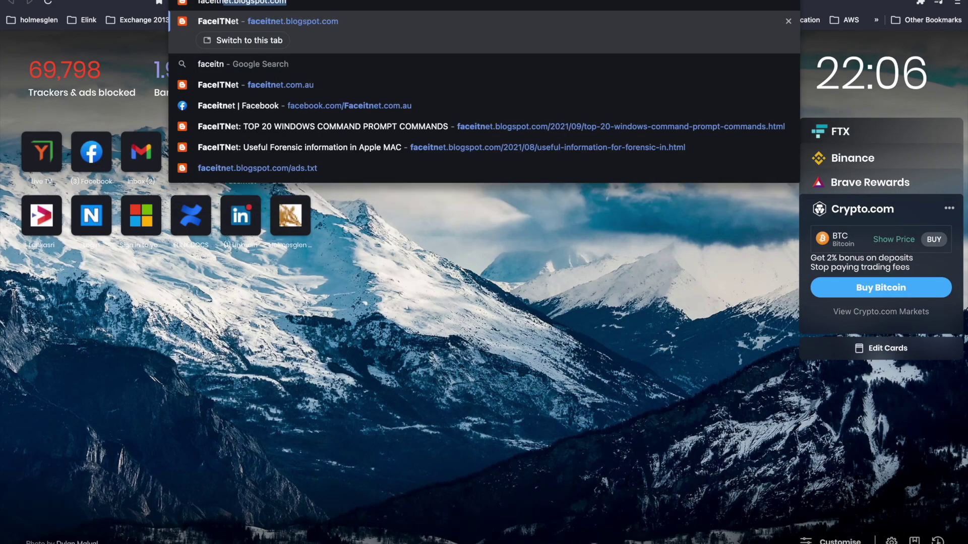
type(".com.au")
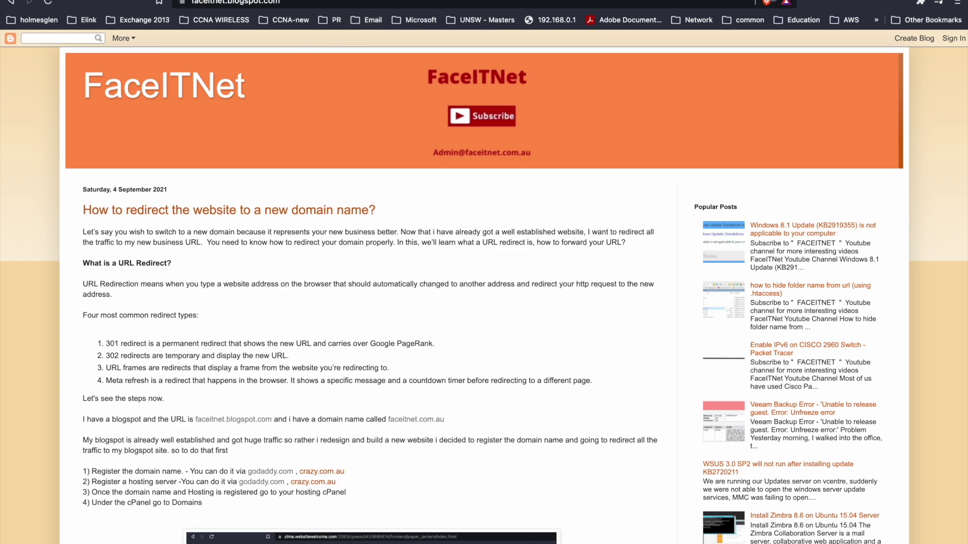
left_click(45, 3)
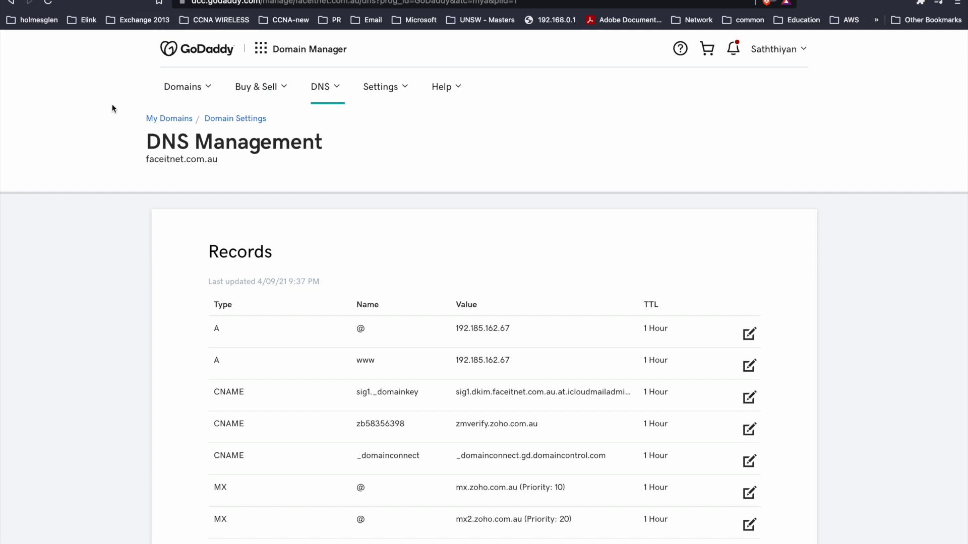
- Confirm faceitnet.com.au's GoDaddy A record reads 192.185.162.67 and copy it before returning to cPanel
left_click_drag(144, 160, 210, 160)
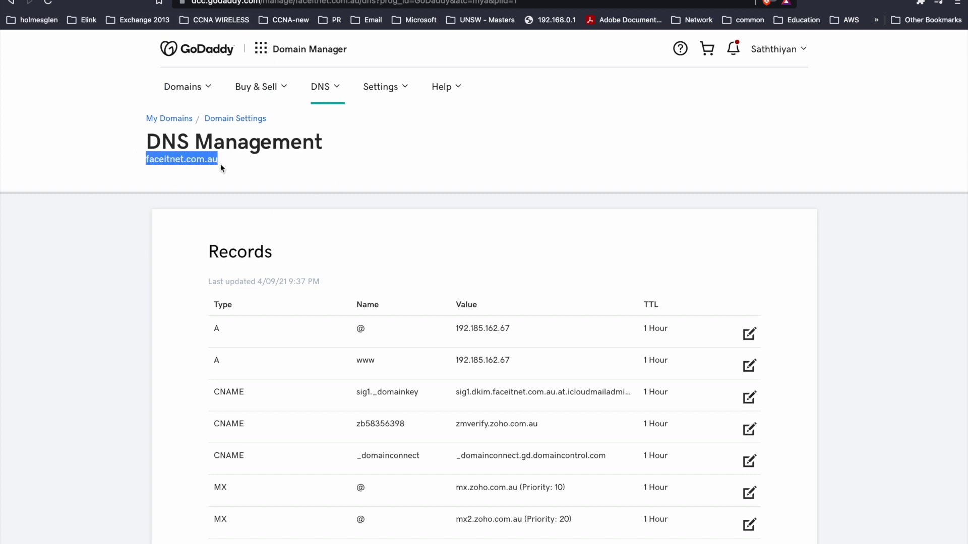
left_click_drag(204, 335, 636, 363)
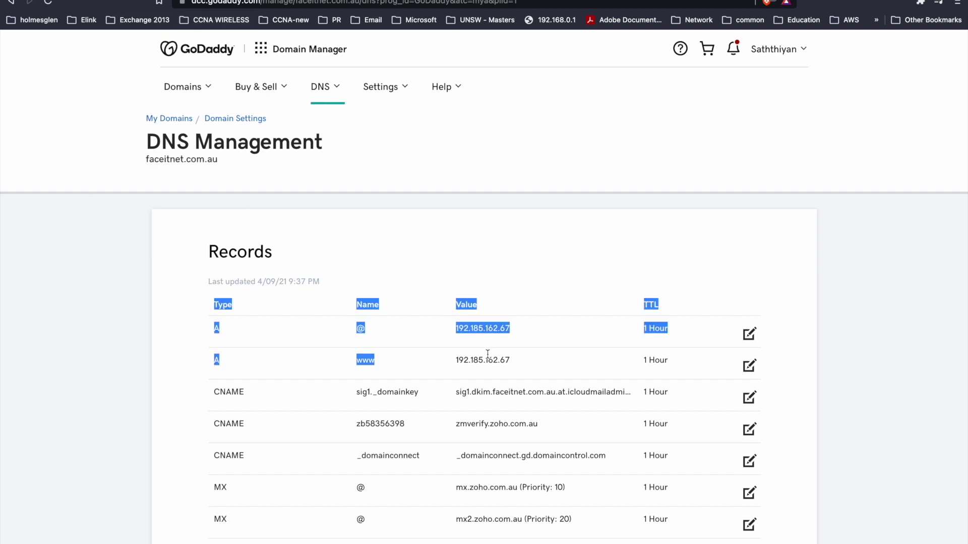
left_click(564, 326)
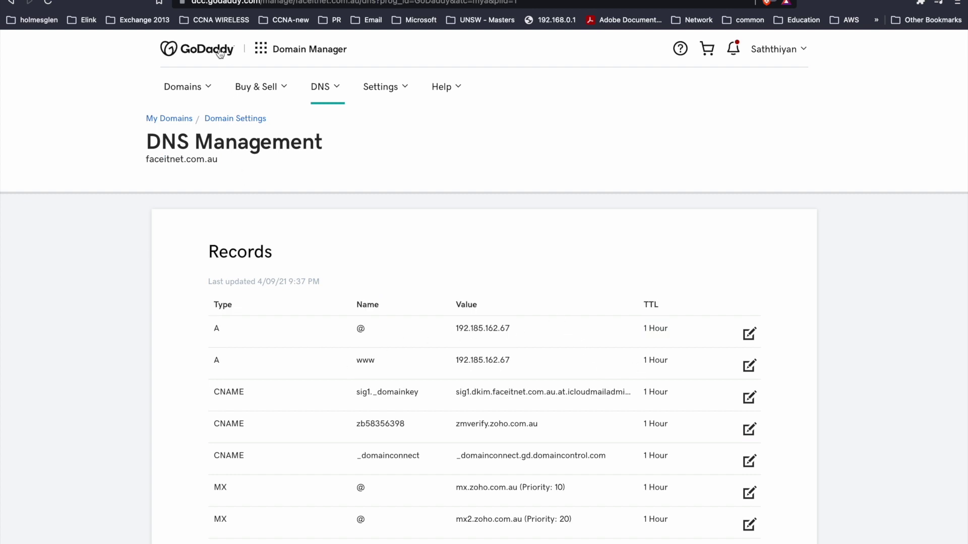
left_click(211, 3)
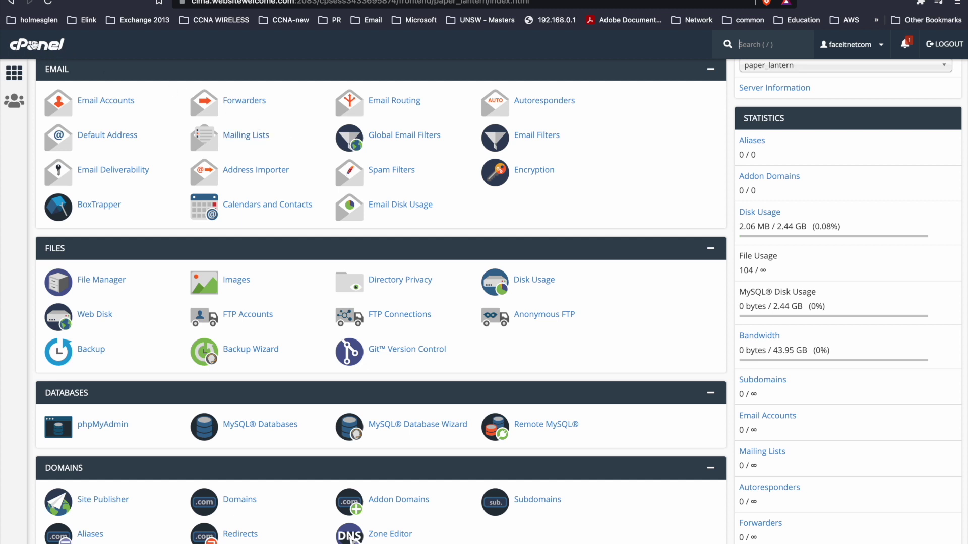
left_click(96, 7)
left_click_drag(448, 328, 531, 329)
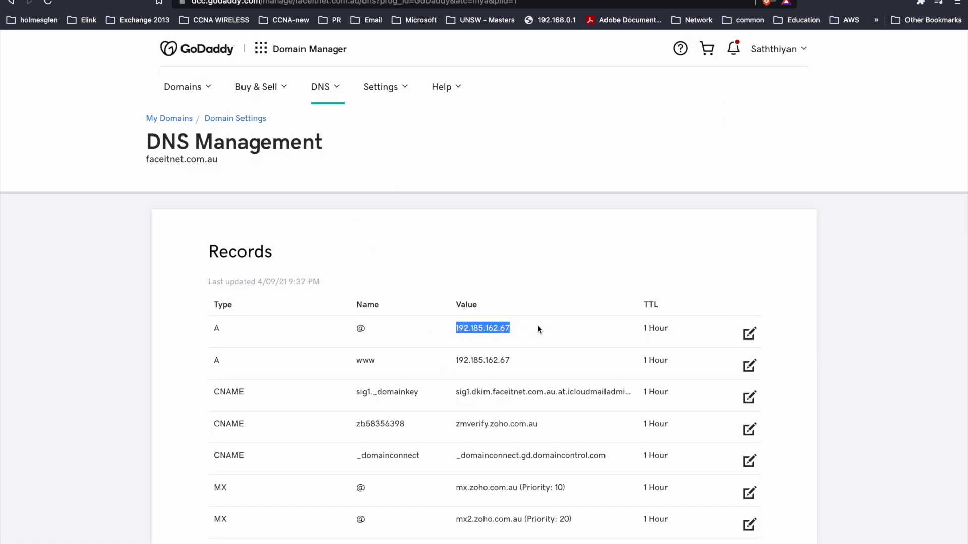
key("ctrl+Tab")
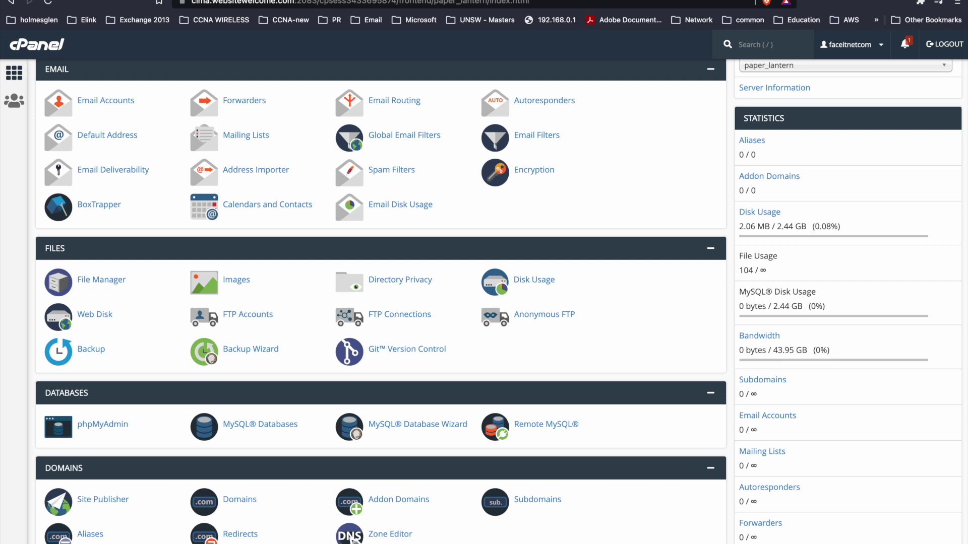
scroll(68, 334, "down", 2)
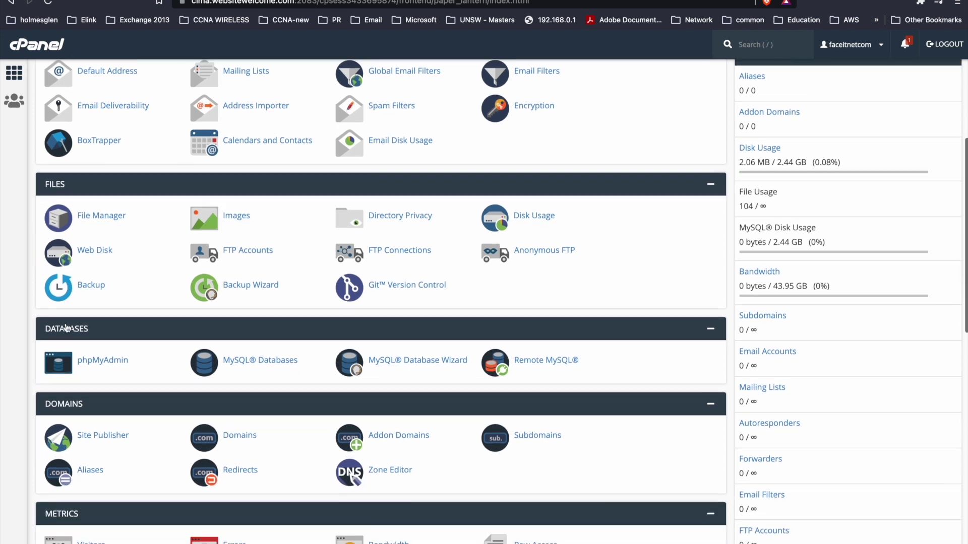
- Open cPanel's Redirects tool and review its description
left_click_drag(55, 409, 48, 406)
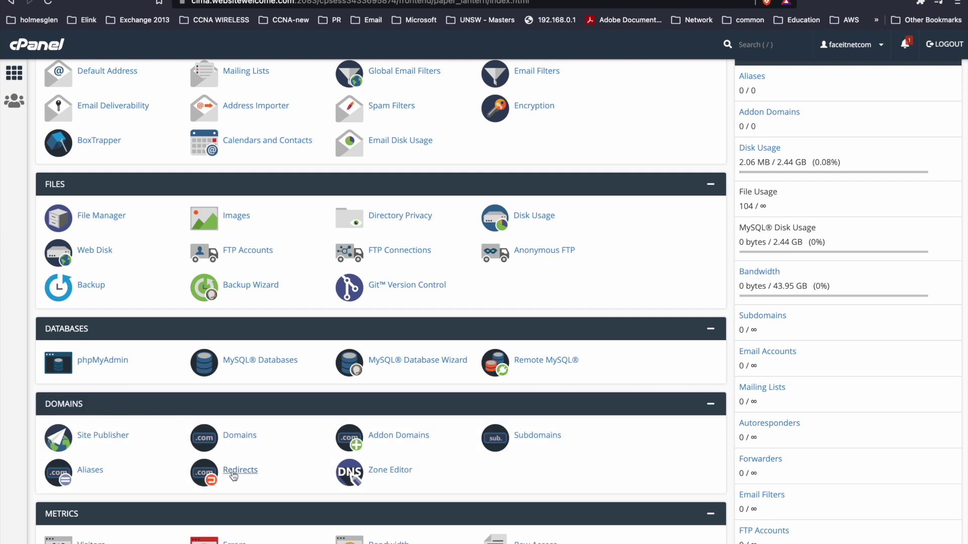
left_click(233, 474)
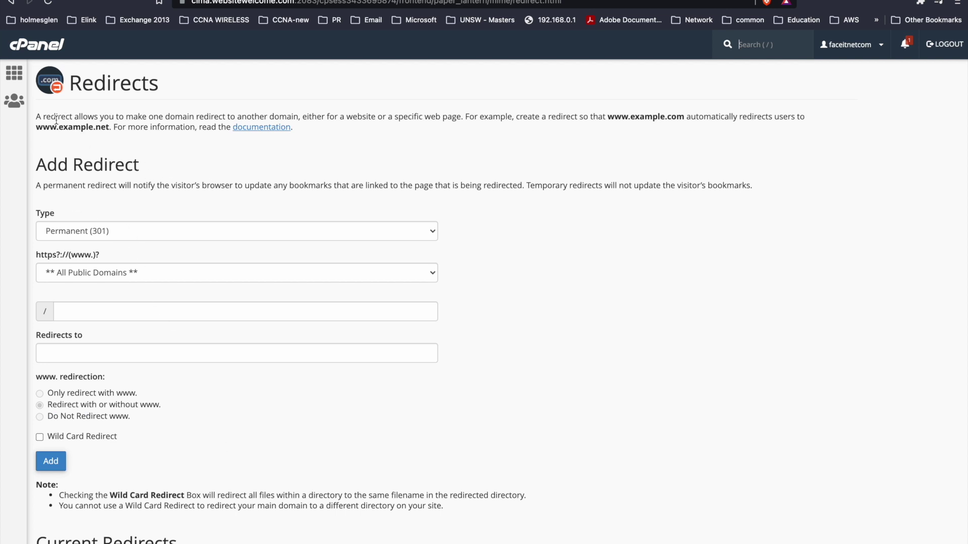
left_click_drag(98, 118, 388, 121)
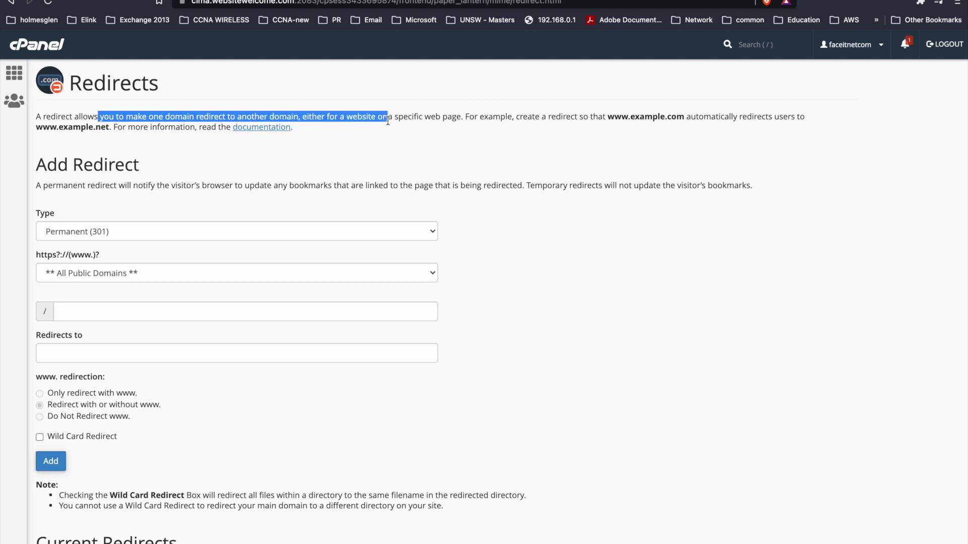
left_click(388, 121)
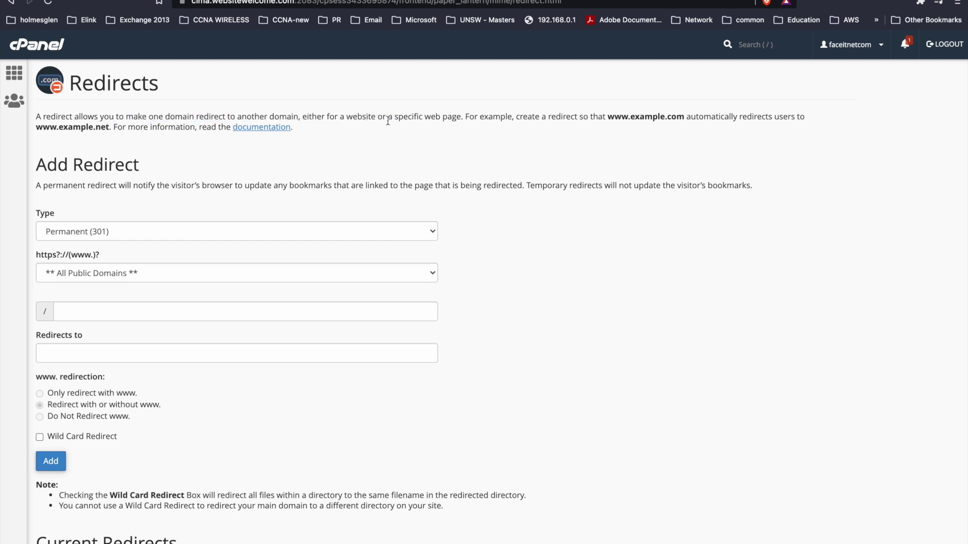
- Choose redirect type Permanent (301) and domain faceitnet.com.au
left_click(244, 231)
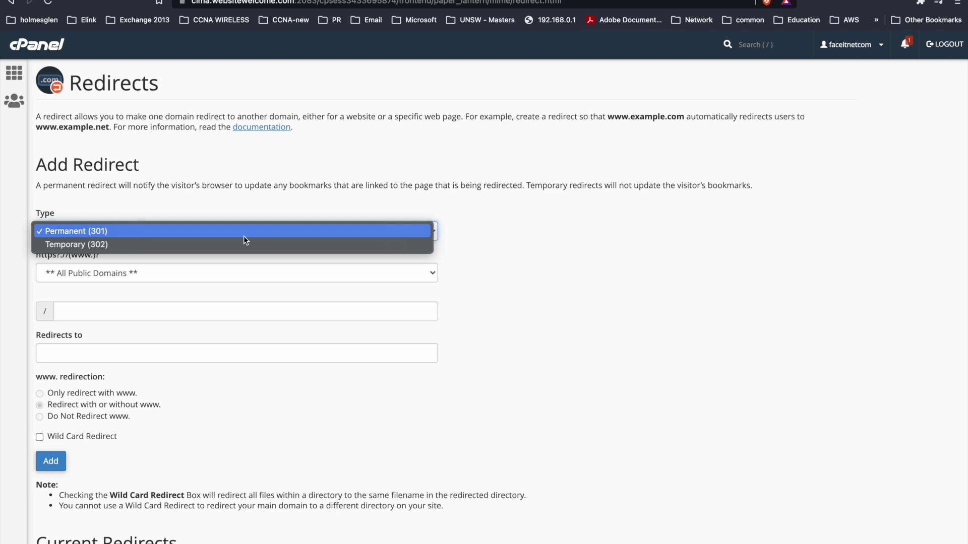
left_click(244, 231)
left_click(171, 273)
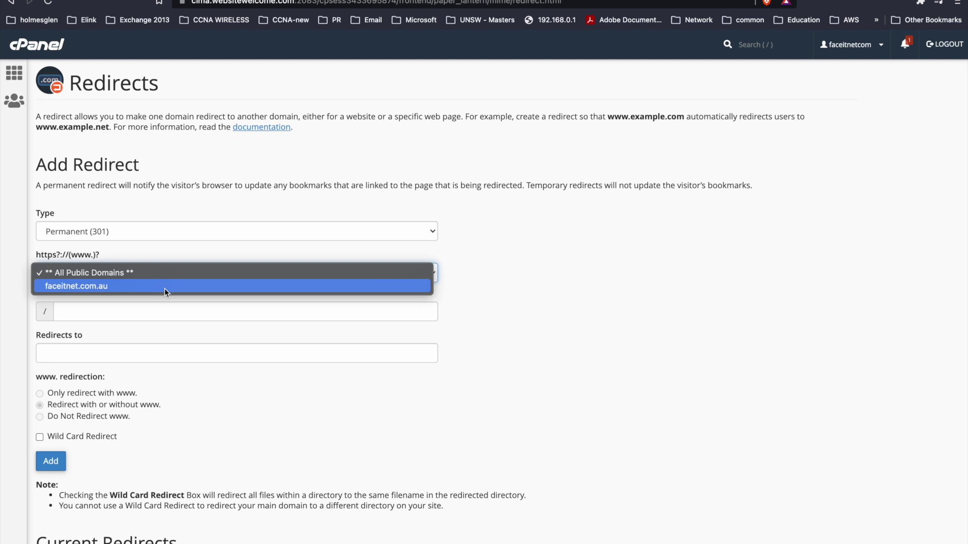
left_click(164, 288)
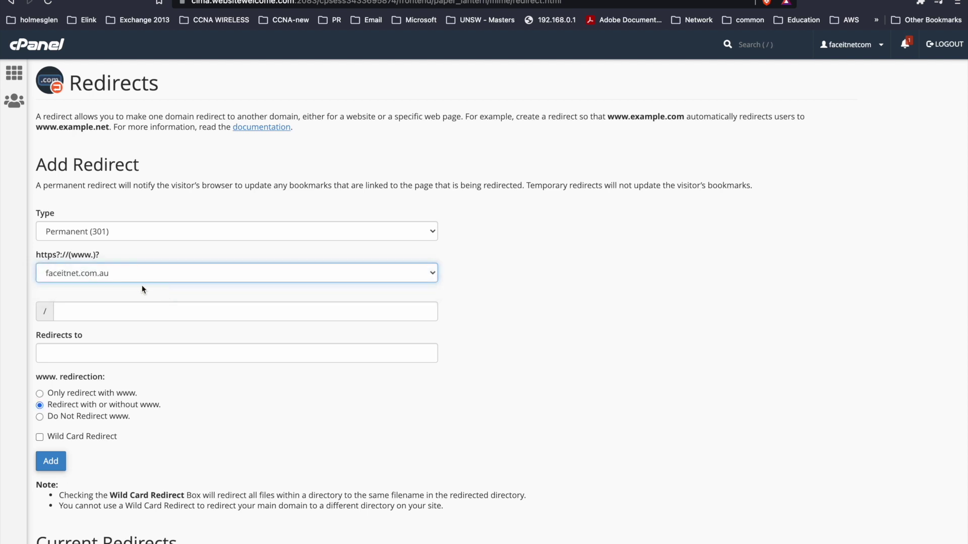
left_click(328, 13)
left_click(250, 3)
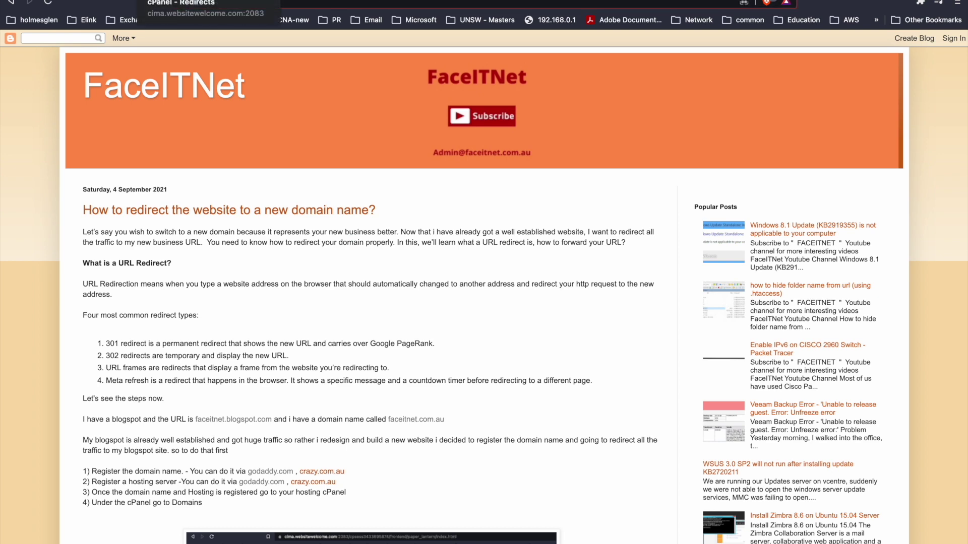
scroll(724, 261, "down", 8)
scroll(723, 261, "down", 3)
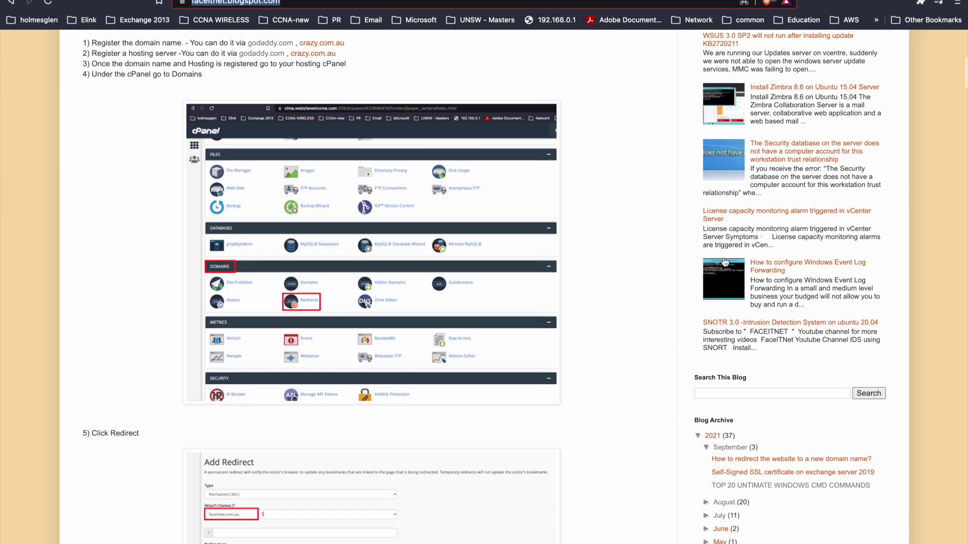
scroll(723, 261, "up", 2)
scroll(723, 261, "up", 5)
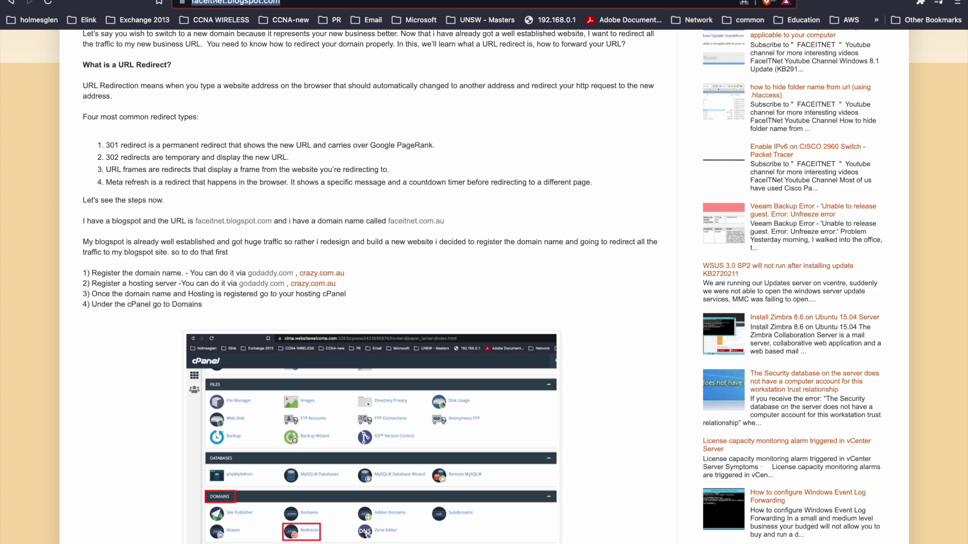
scroll(484, 272, "up", 6)
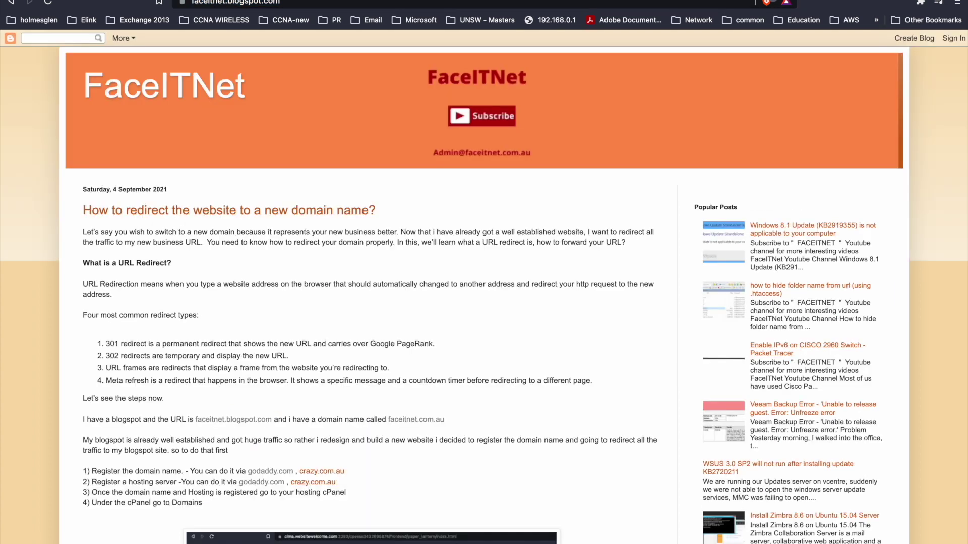
type("faceitne.")
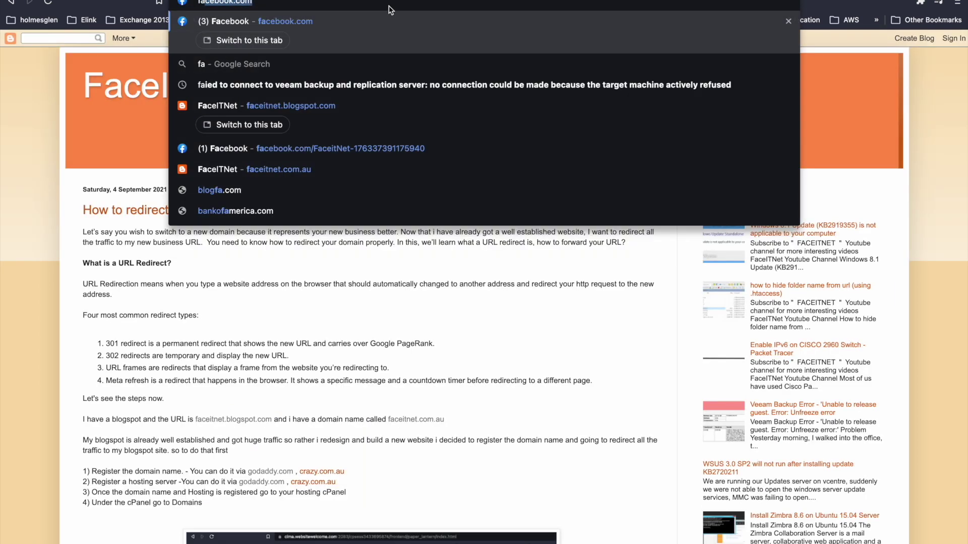
key("BackSpace")
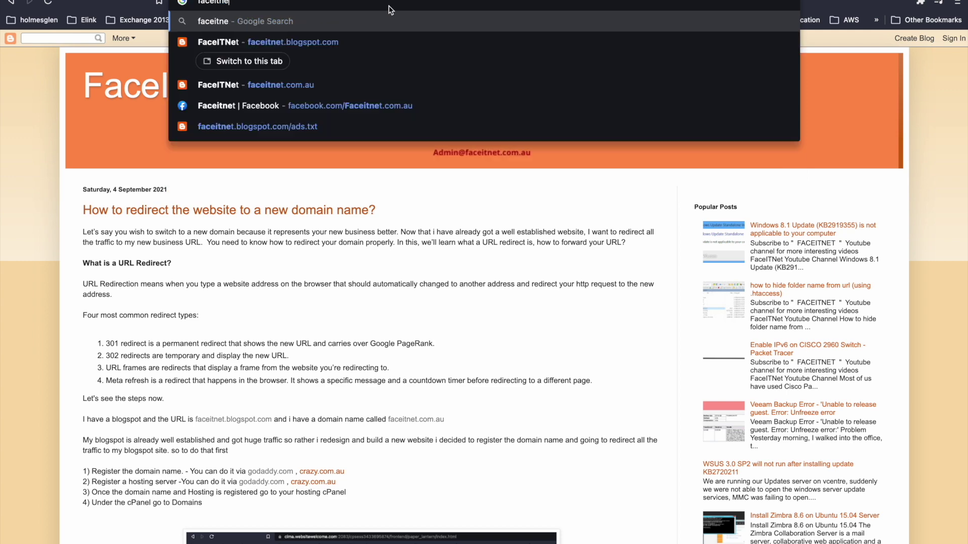
type("t.c")
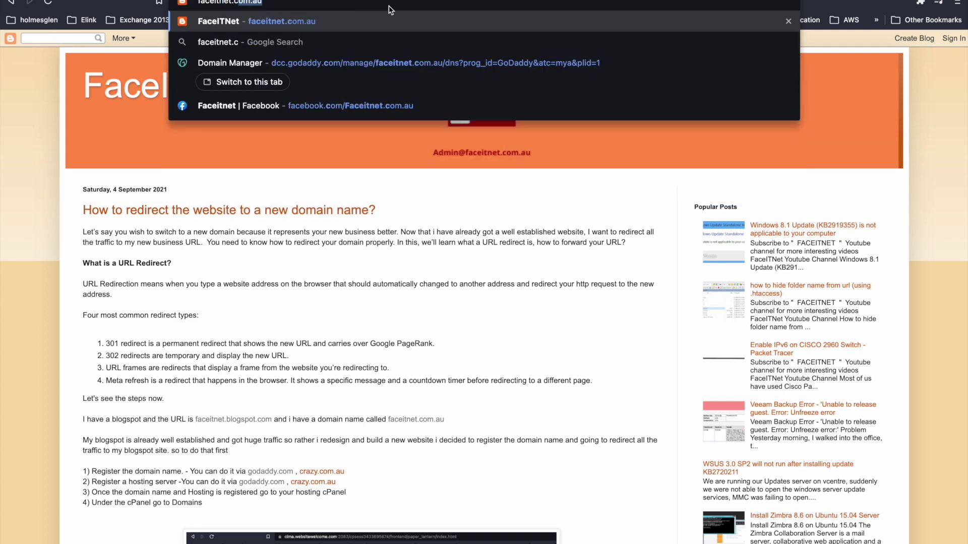
type("om.")
key("Return")
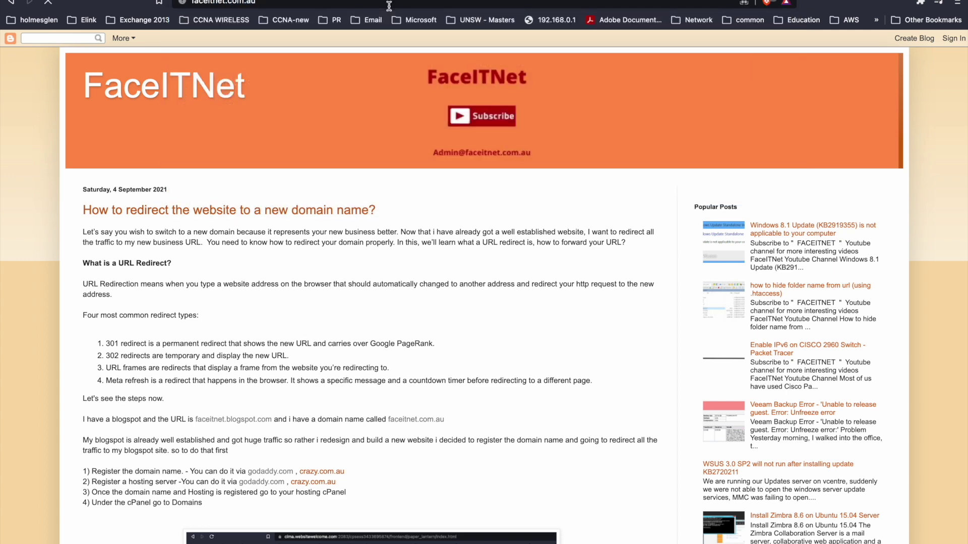
scroll(370, 303, "down", 3)
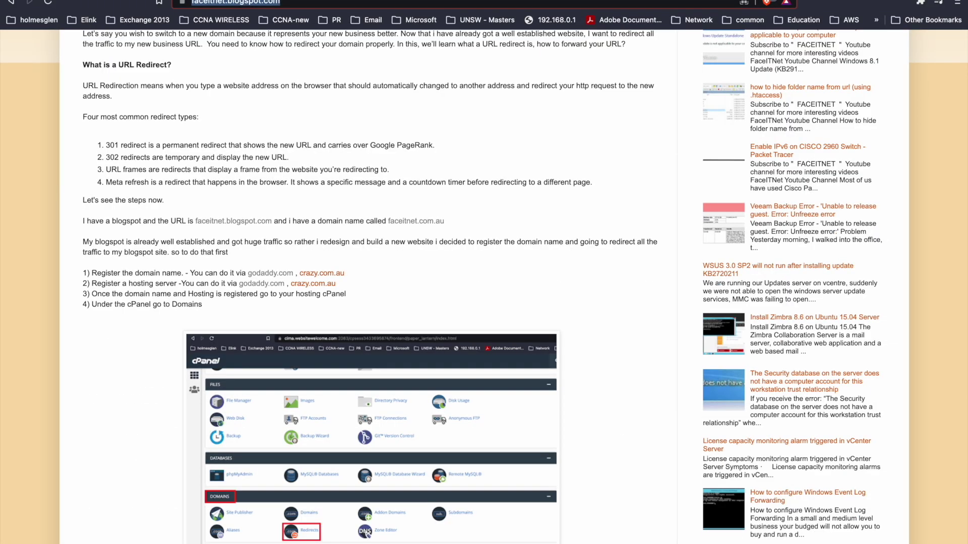
key("ctrl+Tab")
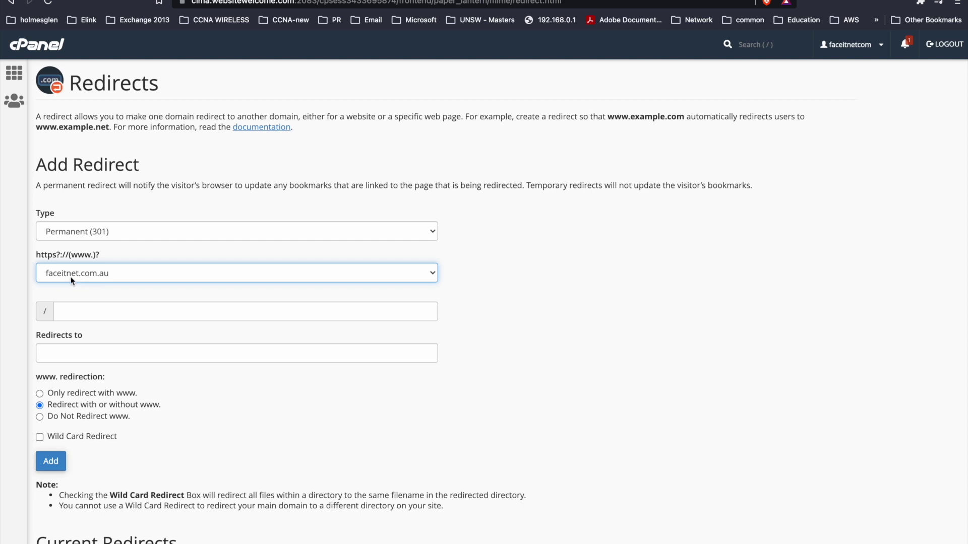
left_click(70, 356)
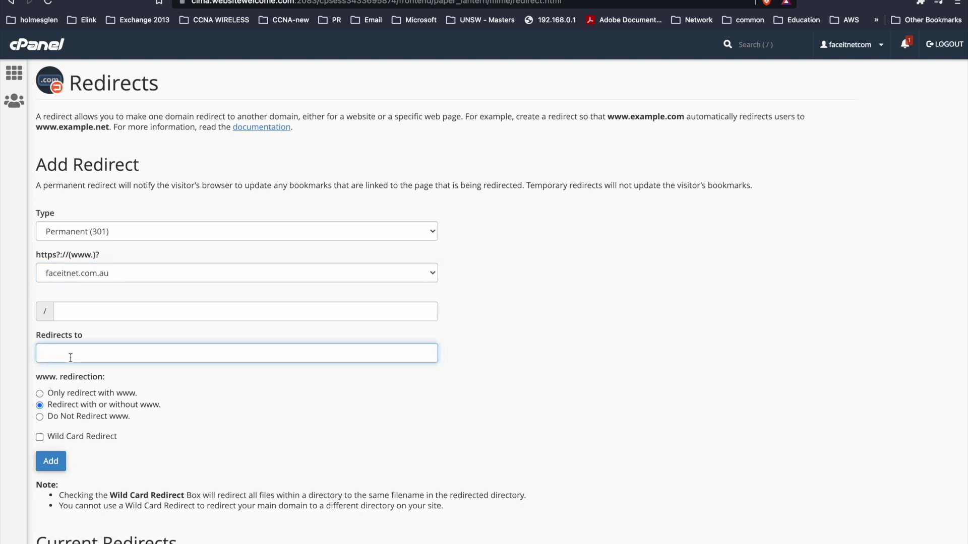
type("https:")
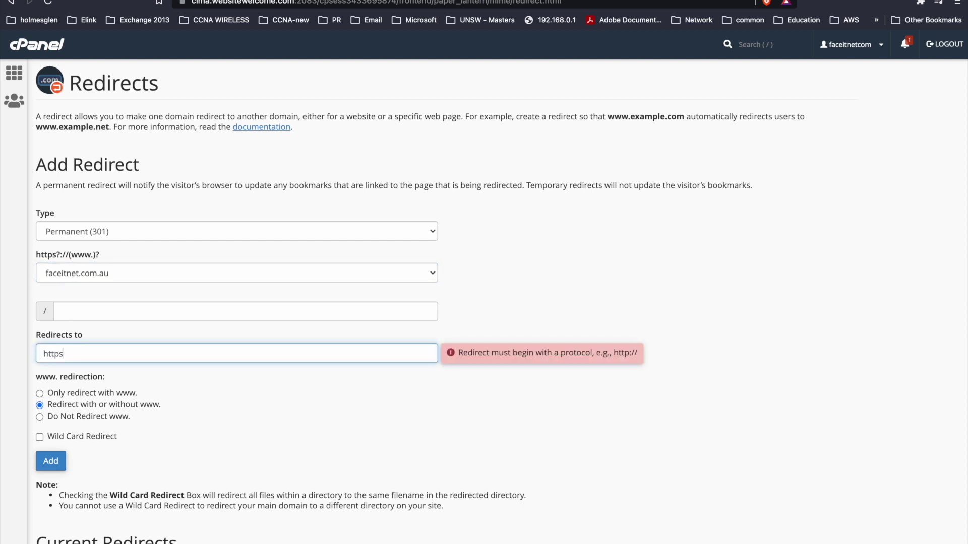
type("//")
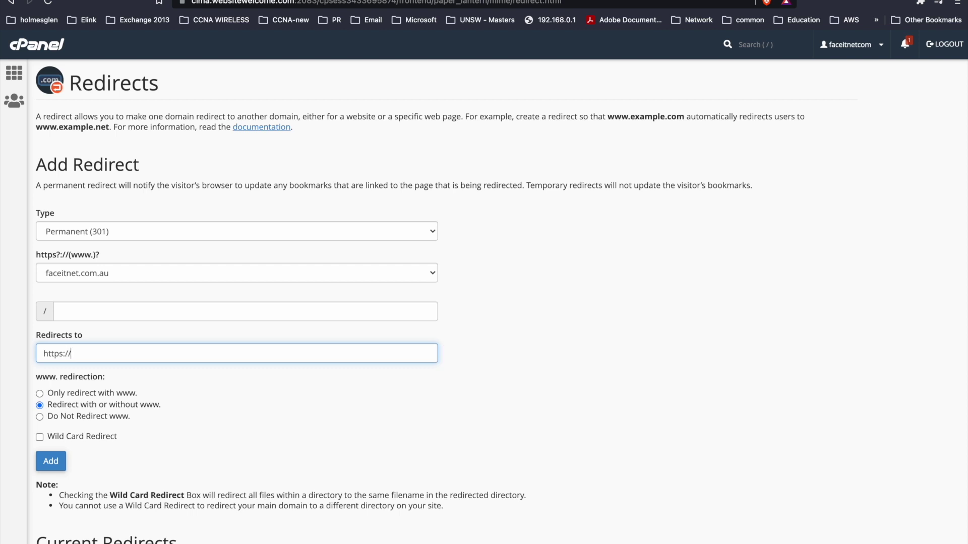
type("fce")
key("BackSpace")
key("BackSpace")
type("aceit")
type("net.blo")
type("gspot.com.")
scroll(169, 427, "down", 2)
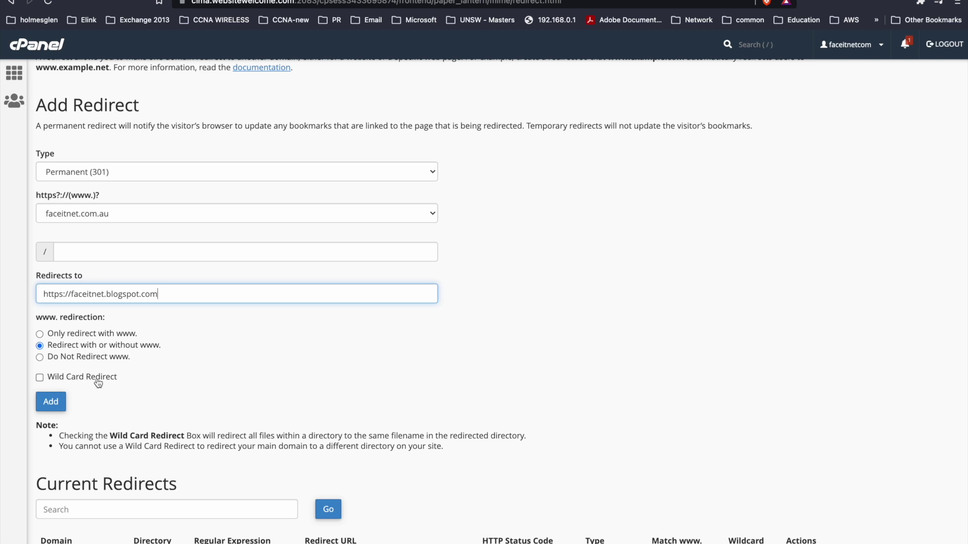
scroll(99, 383, "up", 1)
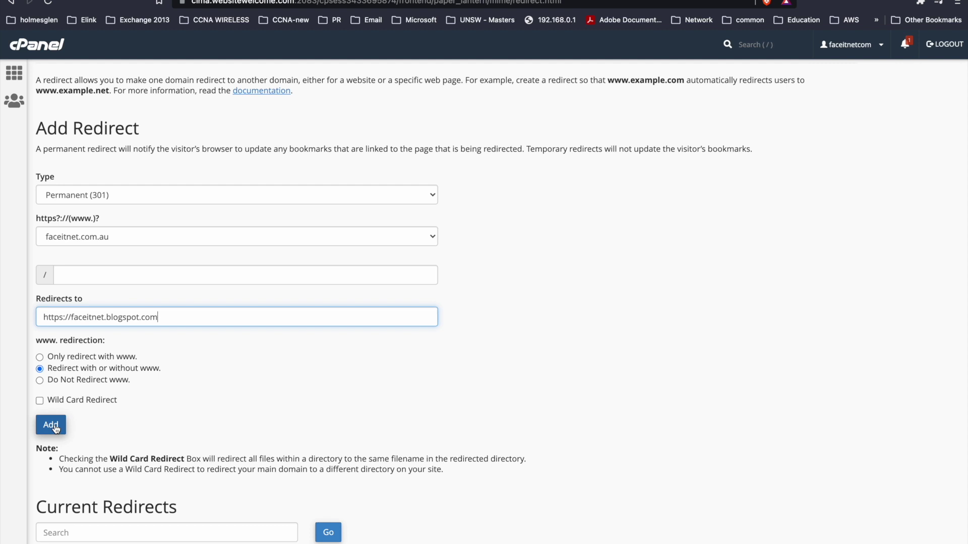
scroll(55, 427, "down", 2)
scroll(45, 454, "down", 1)
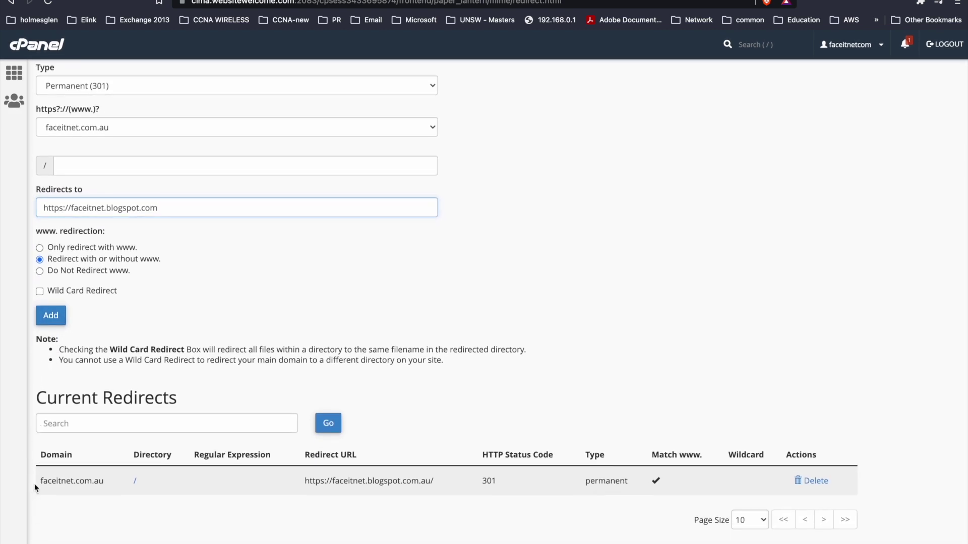
- Add the redirect with or without www and review it under Current Redirects
left_click_drag(34, 482, 350, 495)
left_click(350, 525)
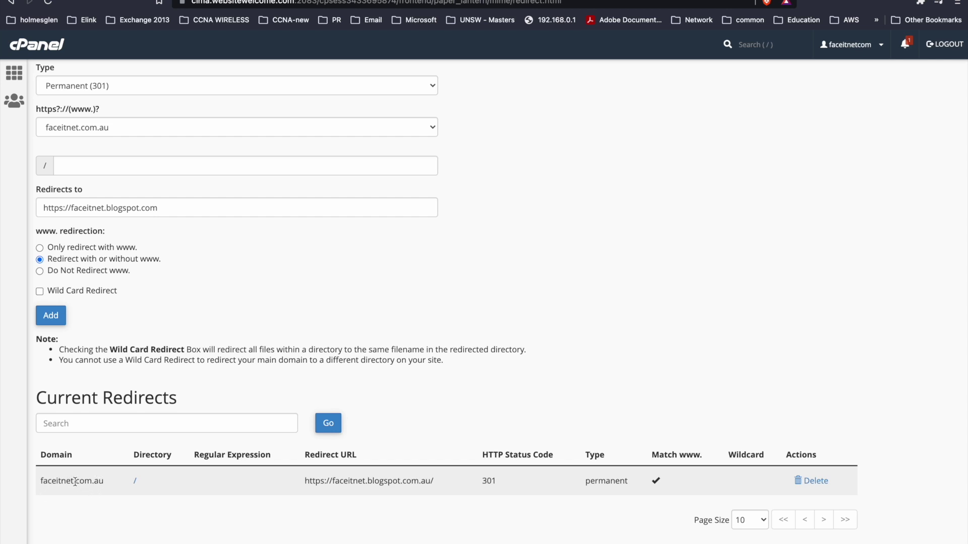
double_click(82, 481)
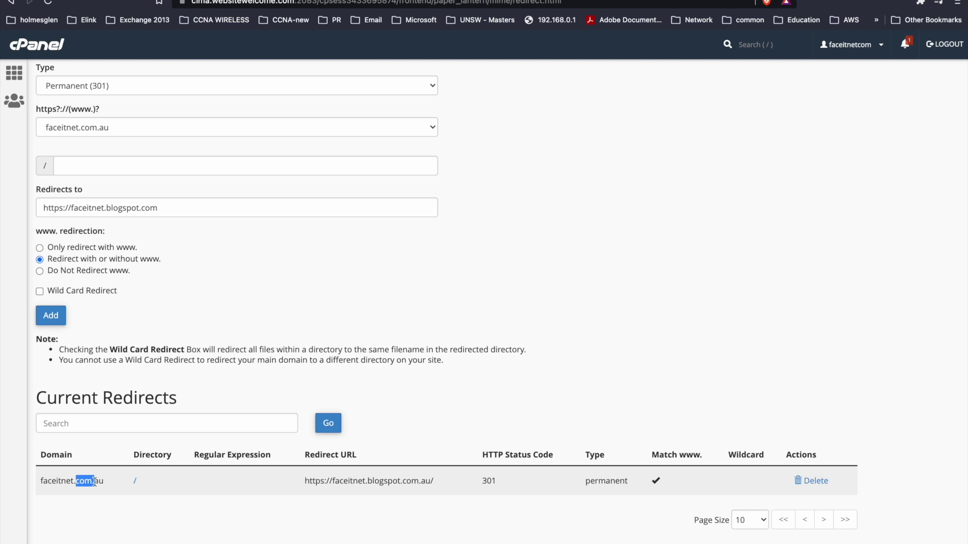
left_click(302, 481)
left_click_drag(304, 482, 388, 491)
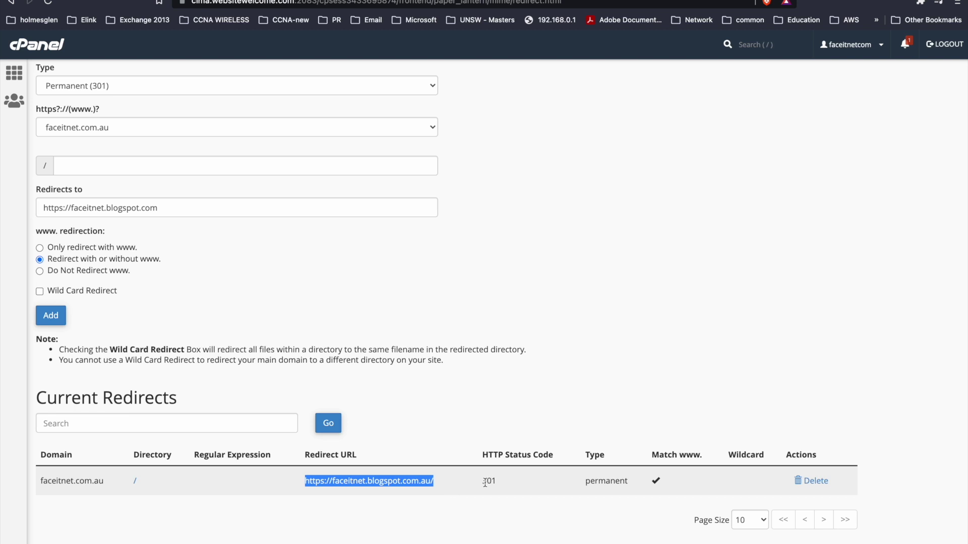
left_click_drag(485, 481, 488, 484)
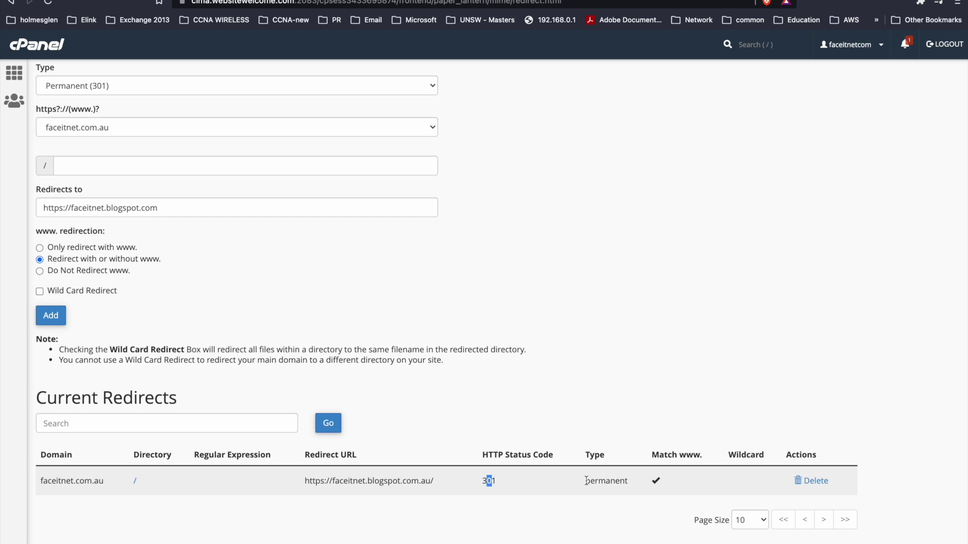
left_click_drag(585, 481, 635, 487)
left_click_drag(655, 455, 704, 454)
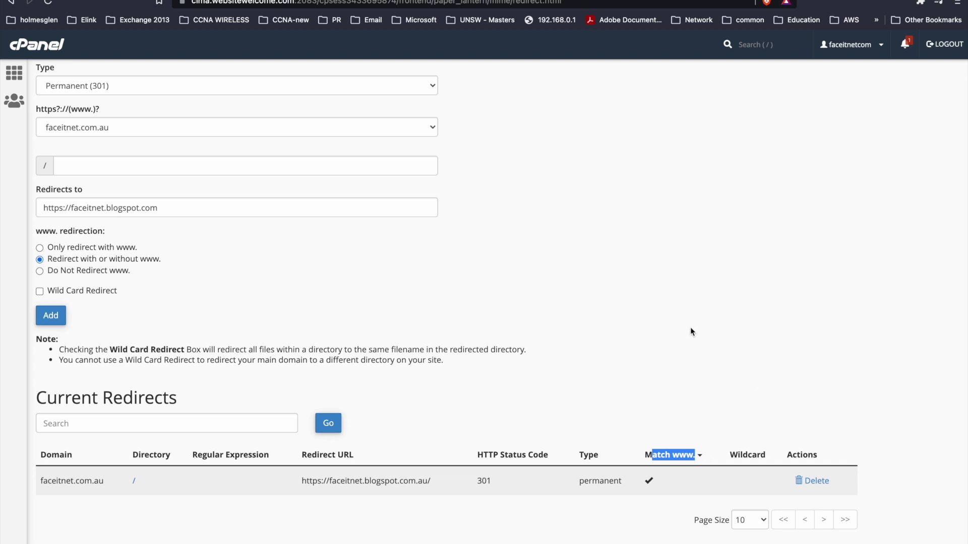
scroll(690, 327, "up", 4)
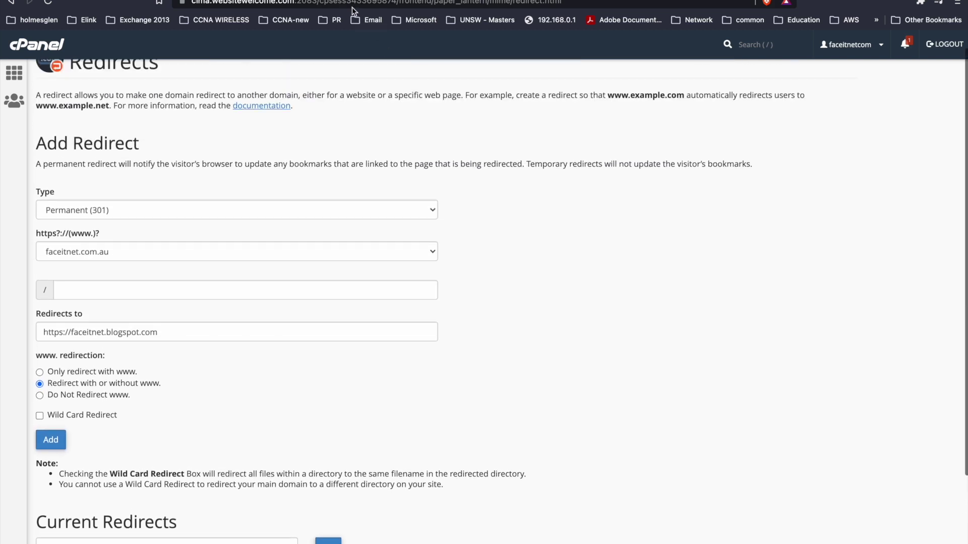
- Return to the FaceITNet post on redirecting to a new domain and deselect its address
key("ctrl+Tab")
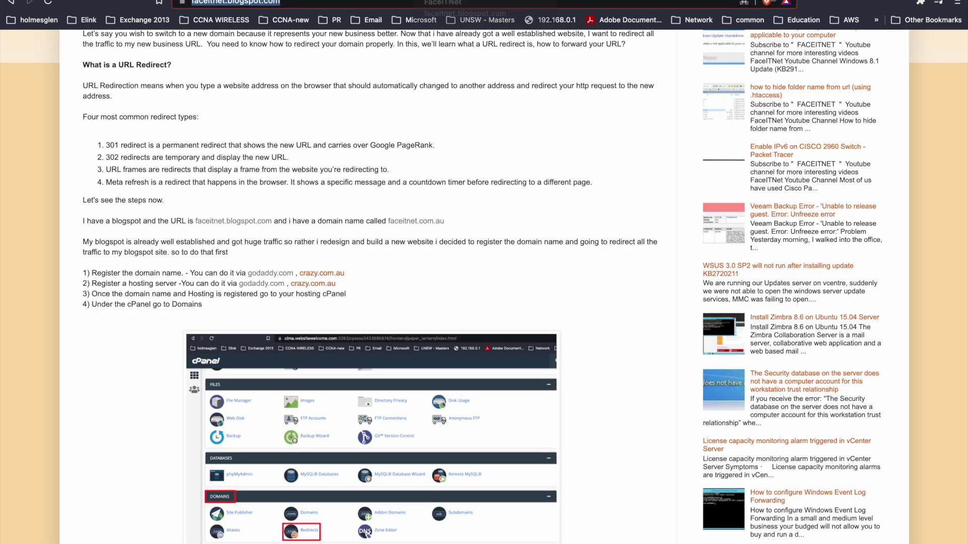
left_click(151, 490)
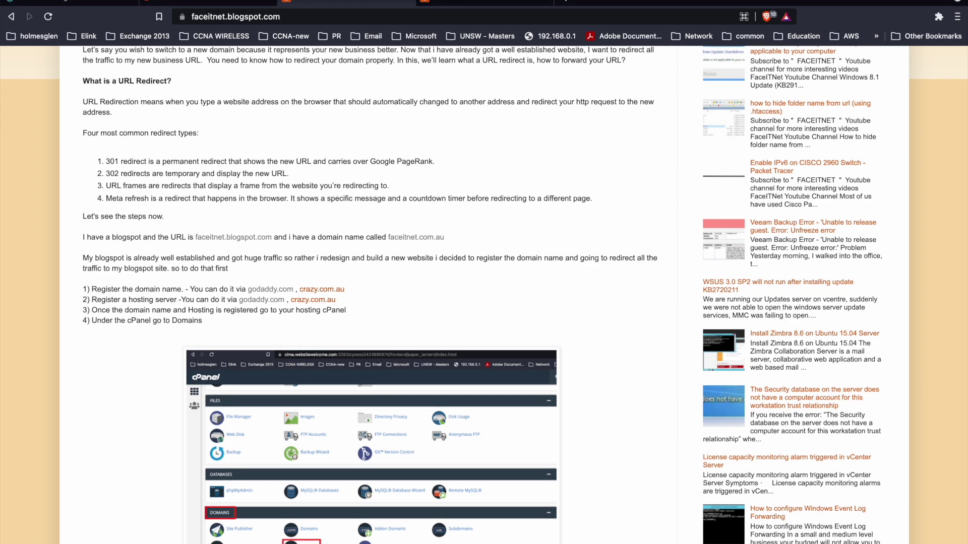
- Load faceitnet.com.au in a new Brave private window to confirm it reaches the blog
left_click(68, 3)
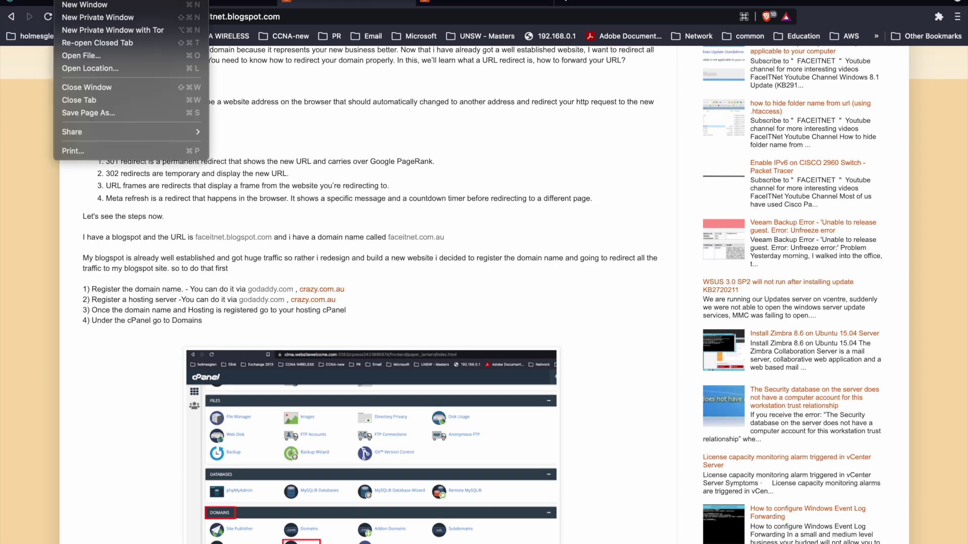
left_click(113, 18)
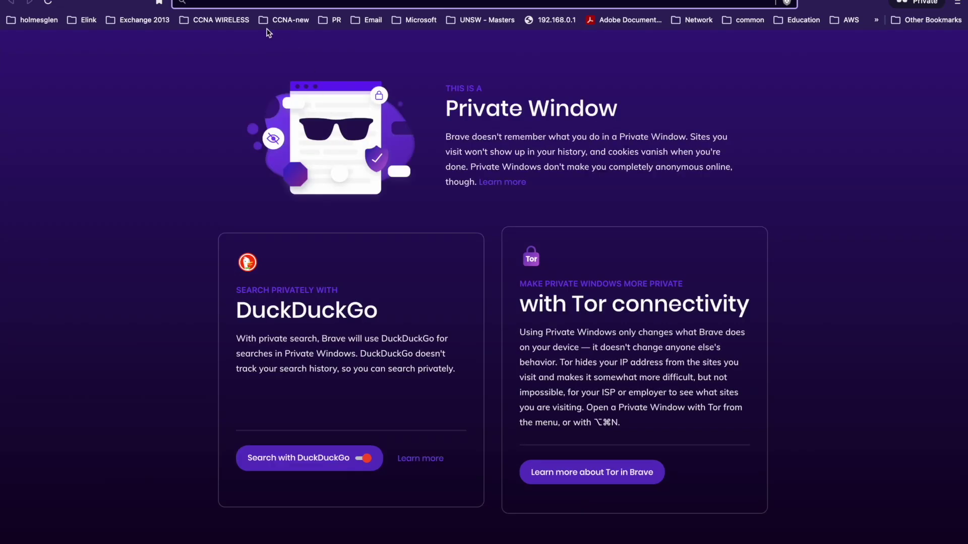
type("faceitnet")
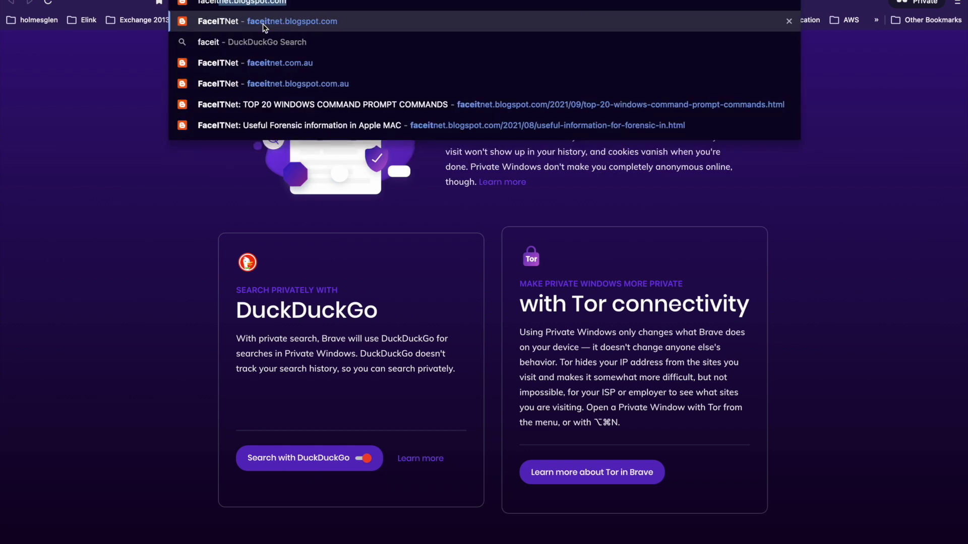
type(".com.au")
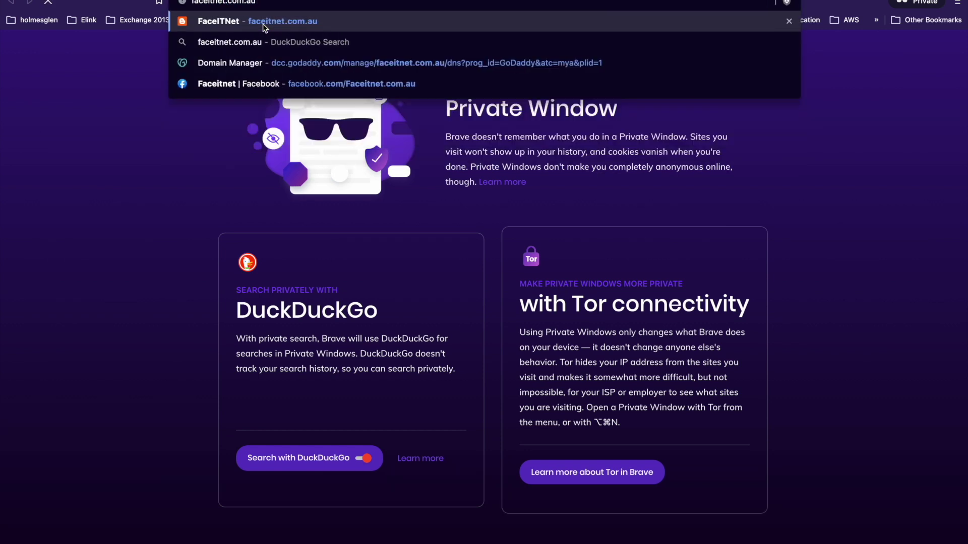
key("Return")
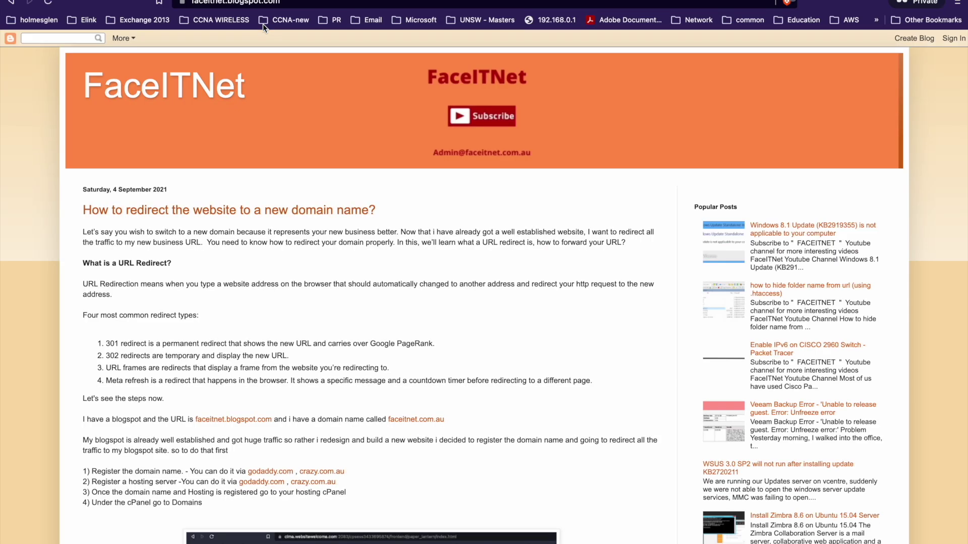
scroll(237, 224, "down", 5)
scroll(236, 224, "down", 5)
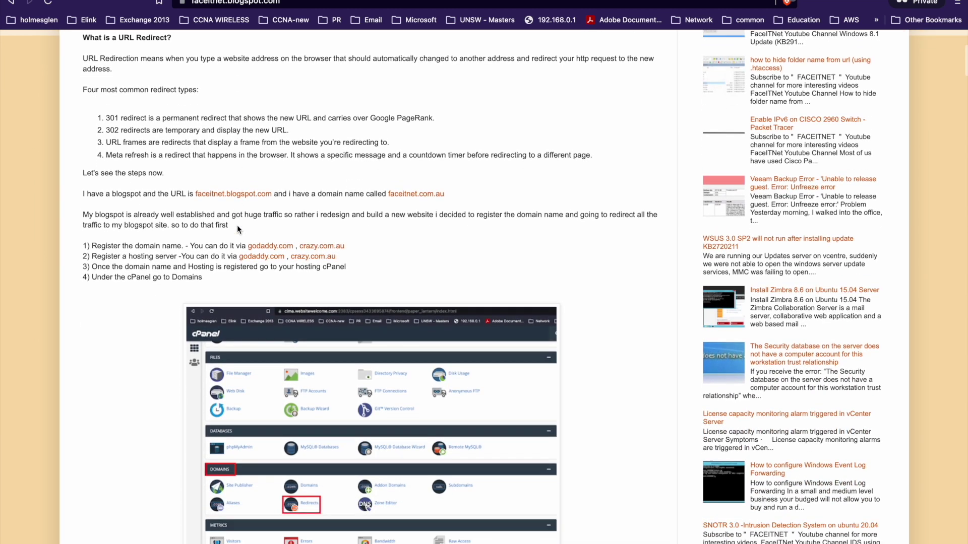
scroll(236, 225, "down", 1)
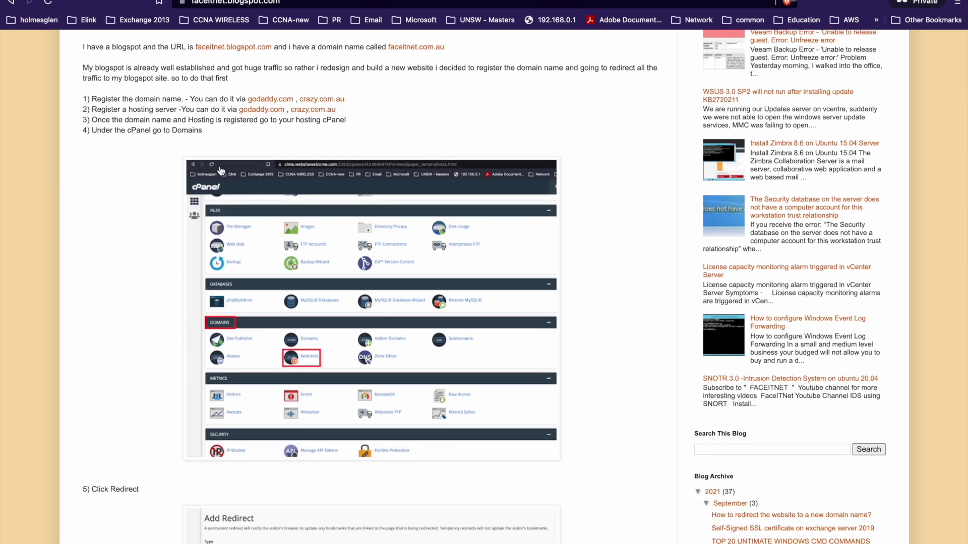
scroll(220, 170, "up", 1)
- Review the post's steps on registering a domain, a hosting server and using cPanel, then go to GoDaddy DNS
left_click_drag(98, 130, 183, 130)
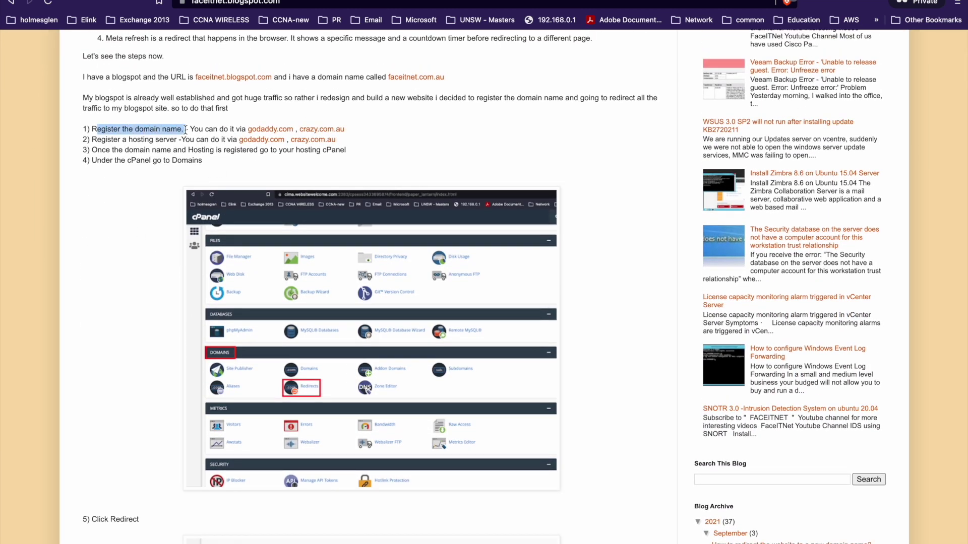
left_click_drag(122, 141, 170, 140)
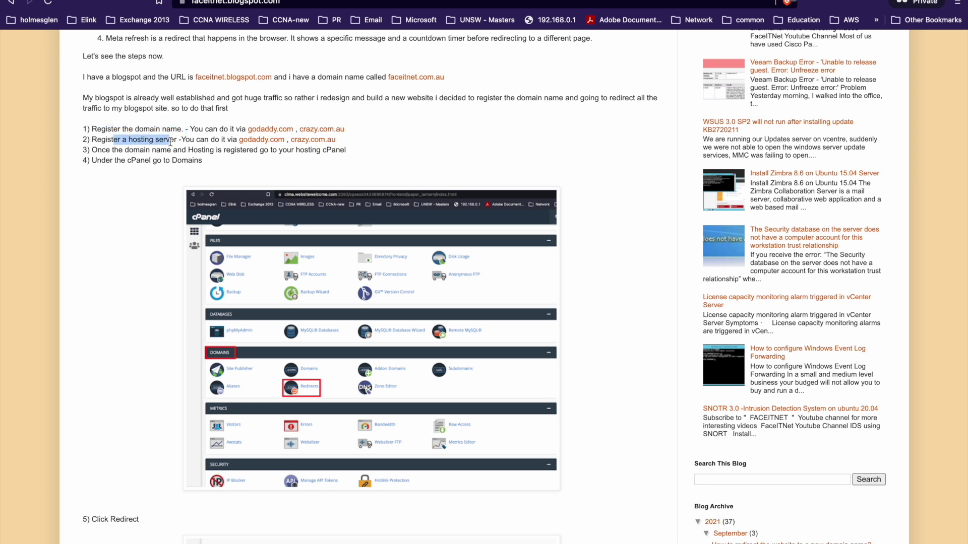
left_click_drag(112, 150, 347, 152)
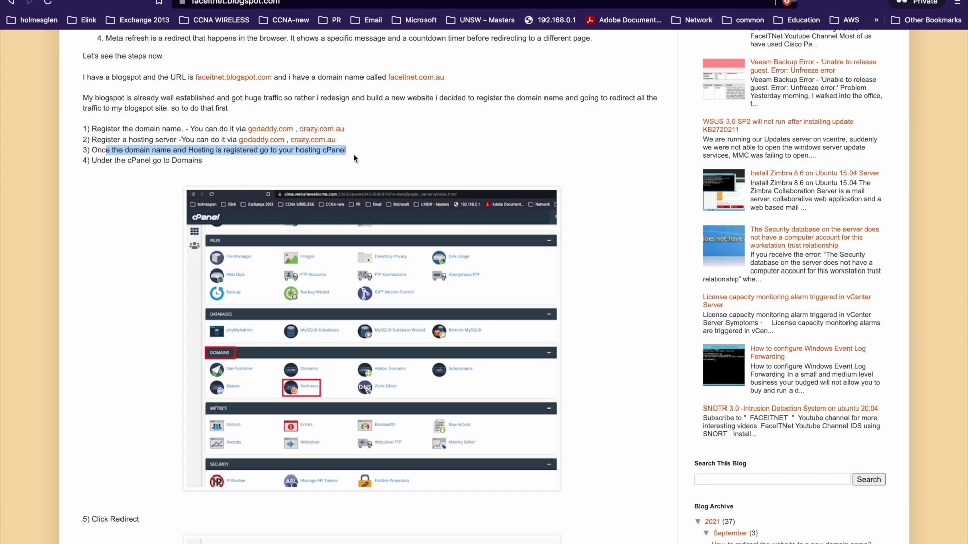
left_click(154, 140)
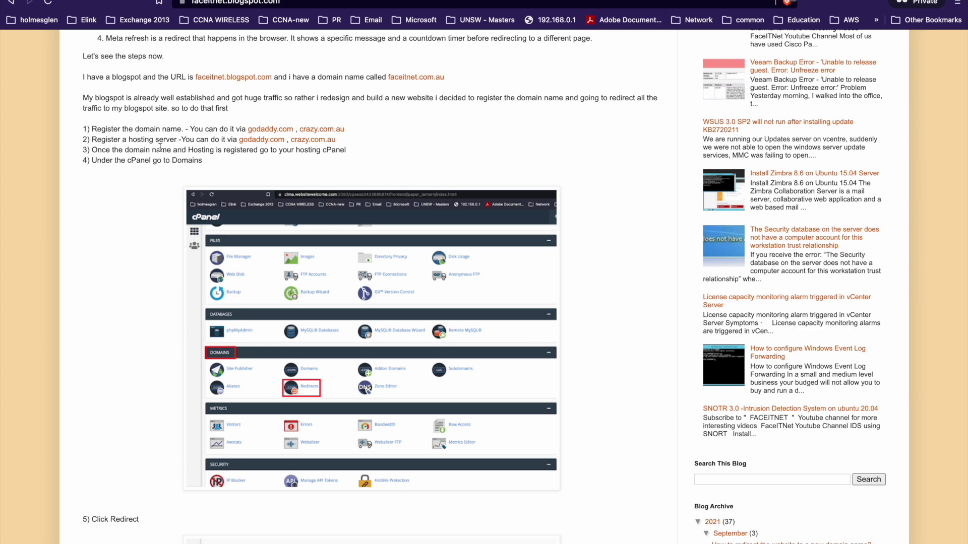
key("ctrl+Tab")
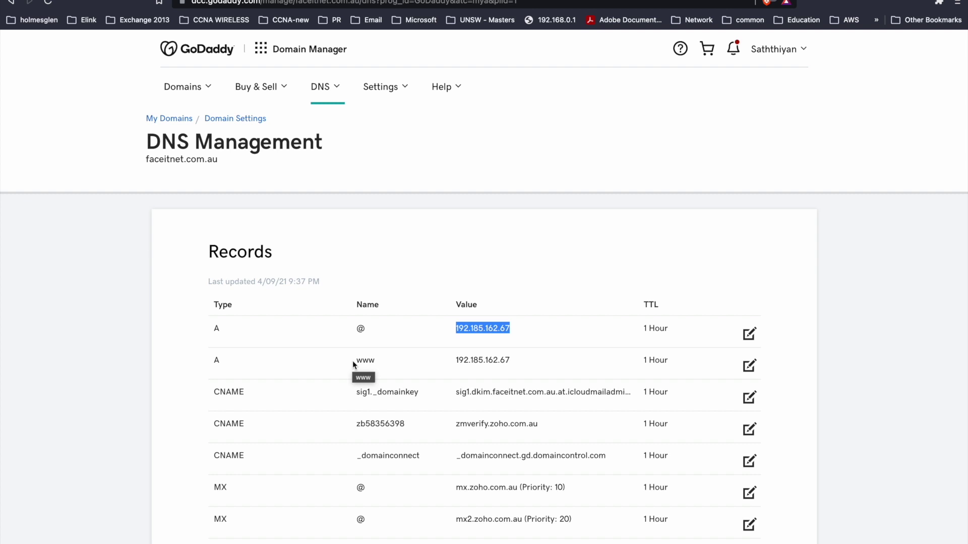
- Recheck the A record IP 192.185.162.67 in GoDaddy, then go back to the FaceITNet blog
left_click(531, 331)
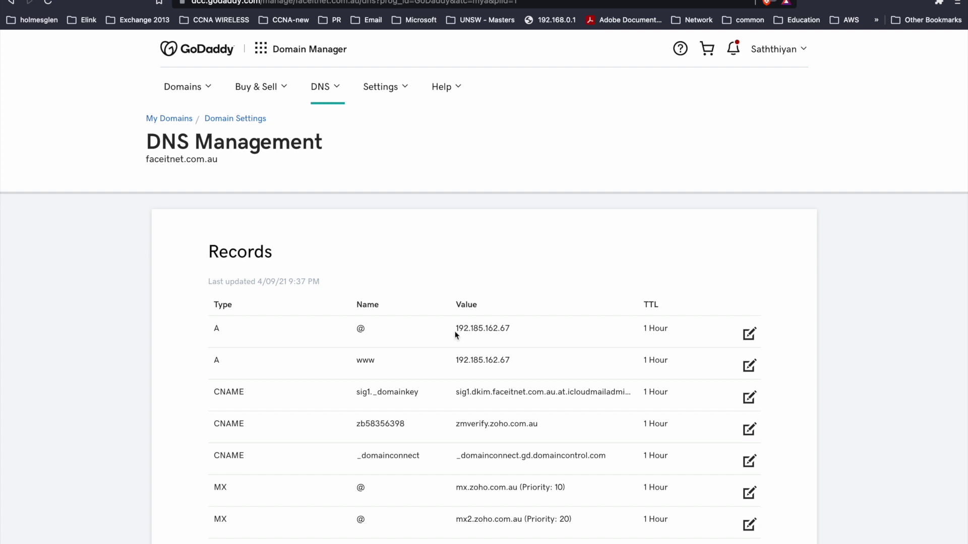
left_click_drag(457, 330, 517, 334)
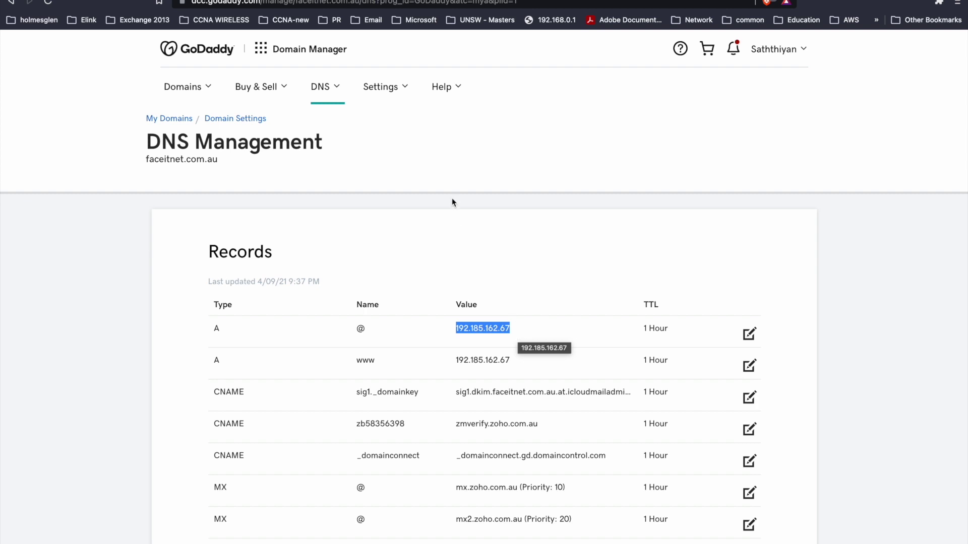
key("ctrl+Tab")
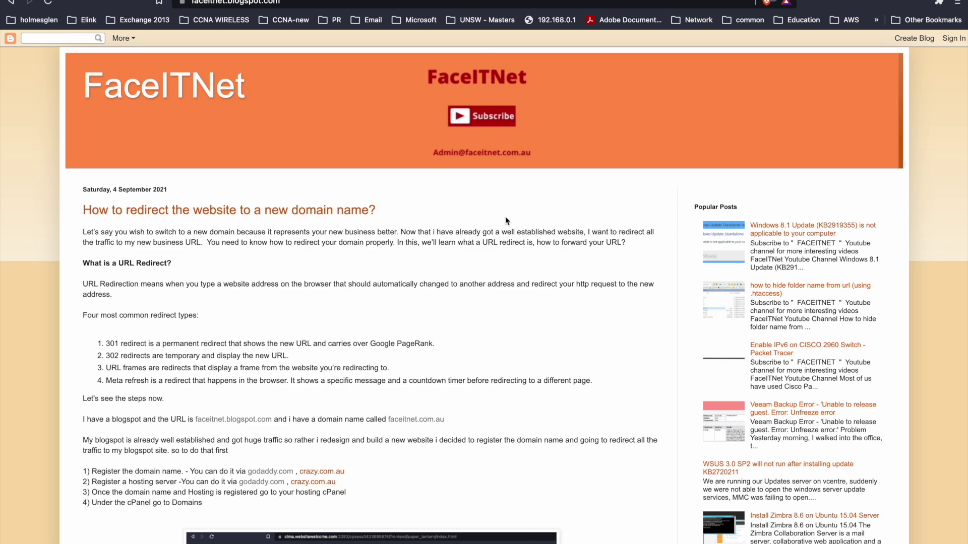